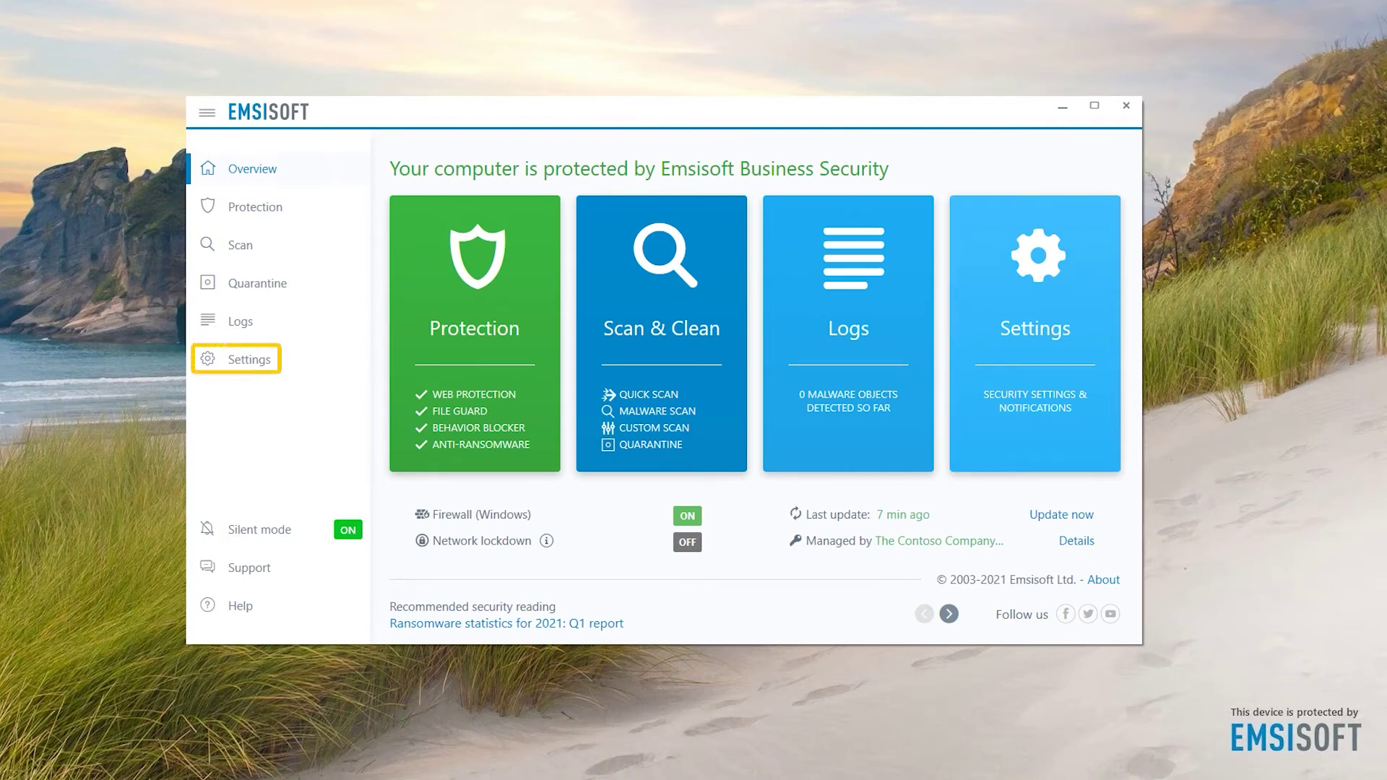
Step: Add the Business Files folder from Documents to the items excluded from scanning
{"action": "left_click", "coordinate": [244, 370]}
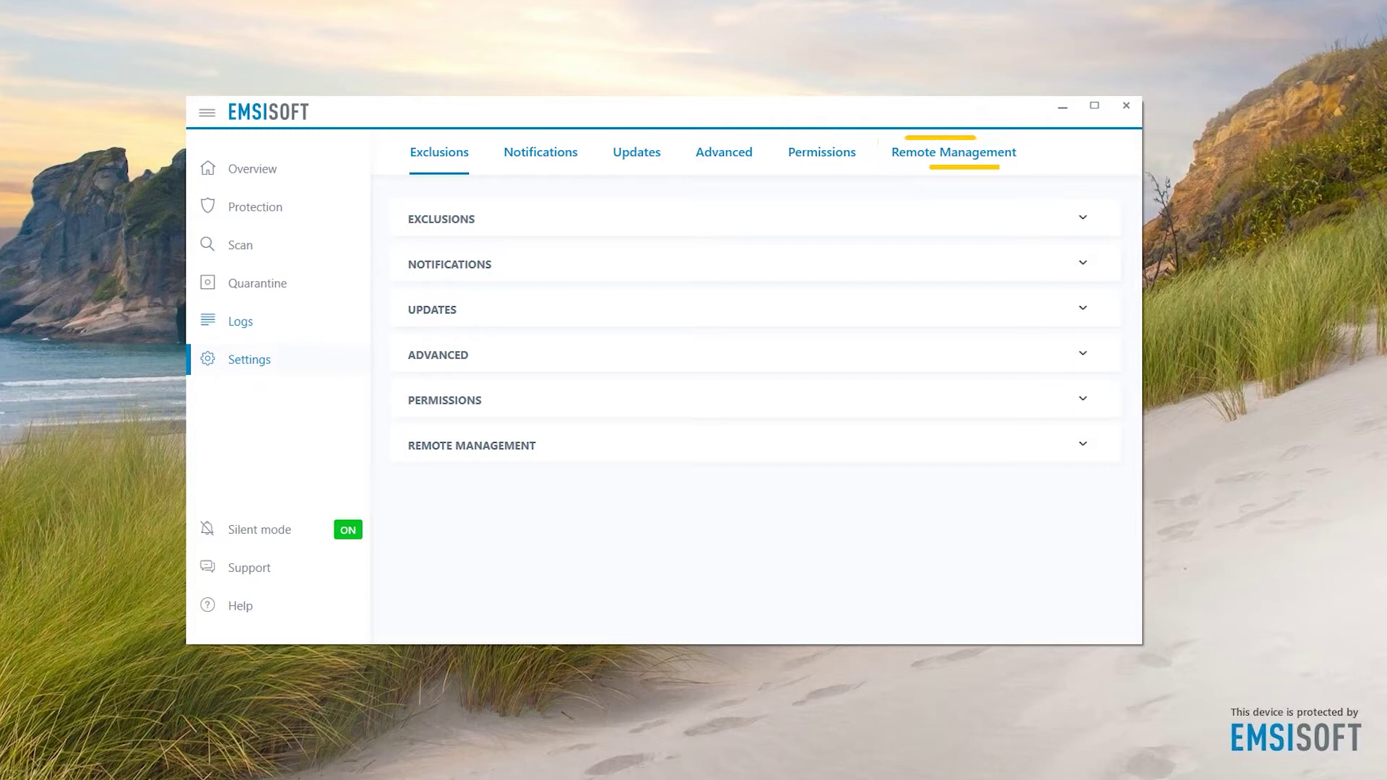
{"action": "left_click", "coordinate": [447, 161]}
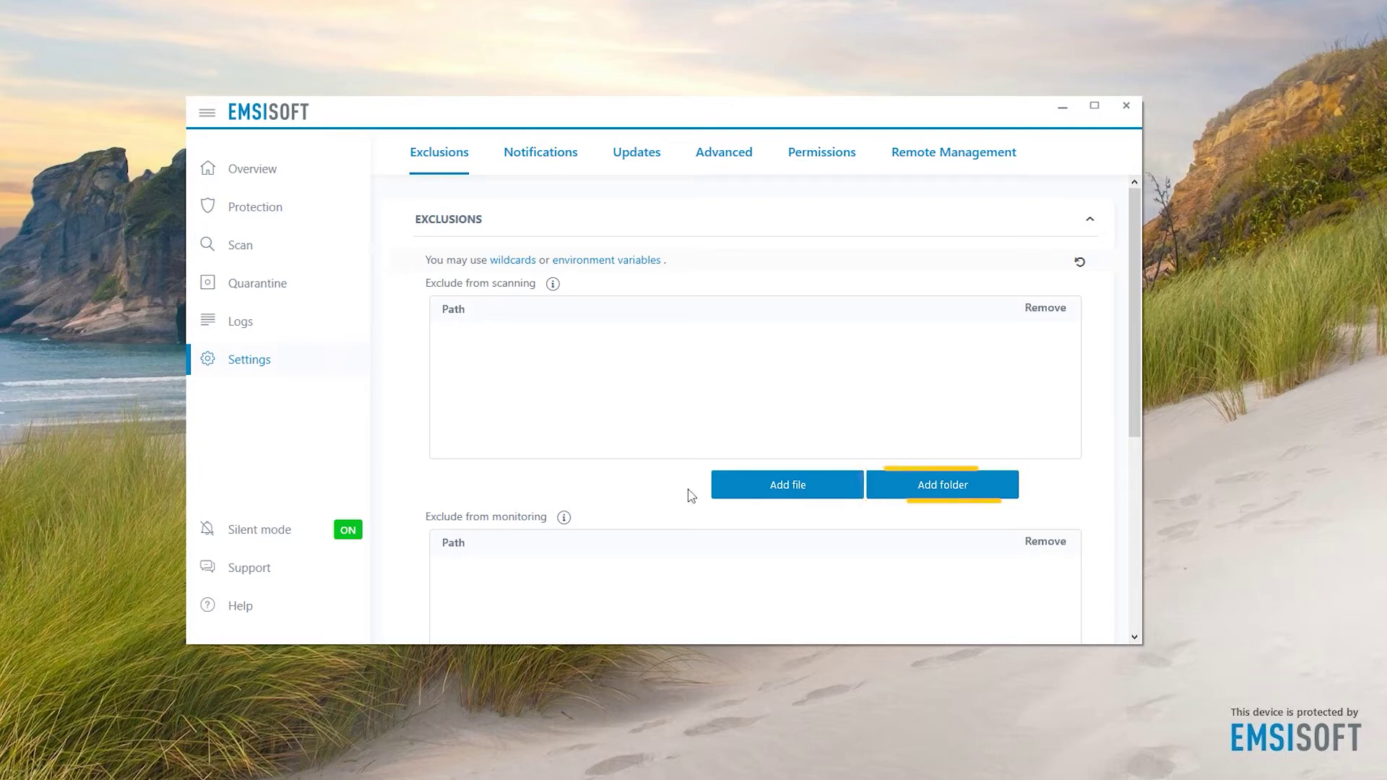
{"action": "left_click", "coordinate": [983, 485]}
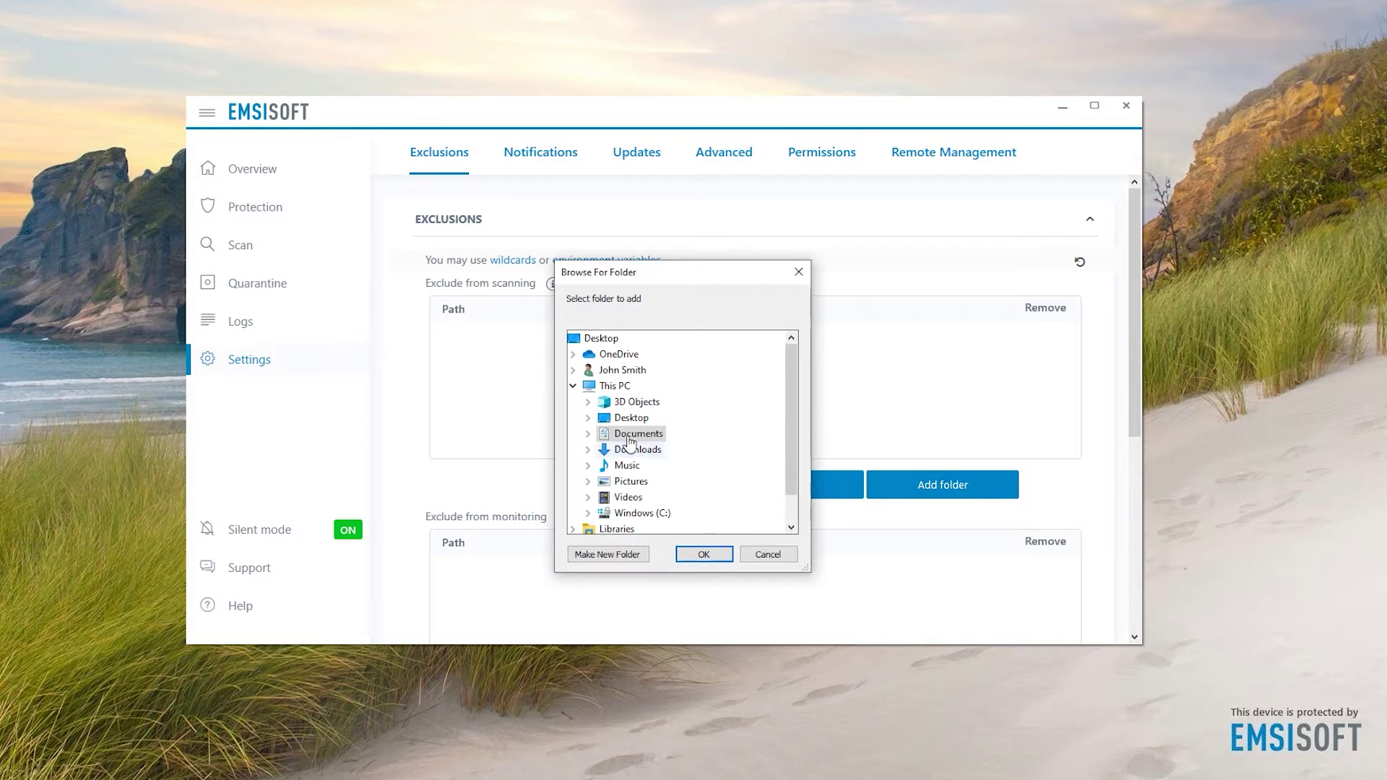
{"action": "double_click", "coordinate": [604, 434]}
{"action": "double_click", "coordinate": [672, 474]}
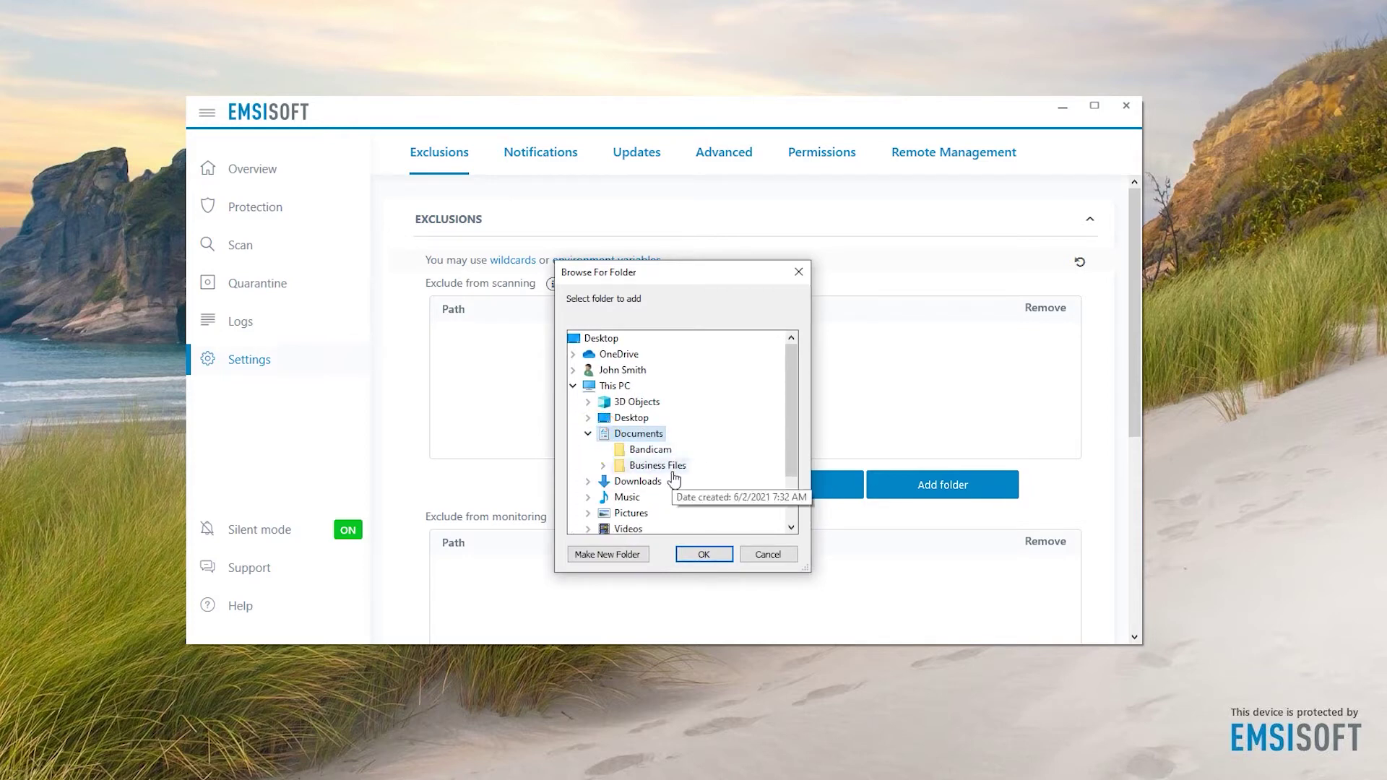
{"action": "left_click", "coordinate": [674, 473]}
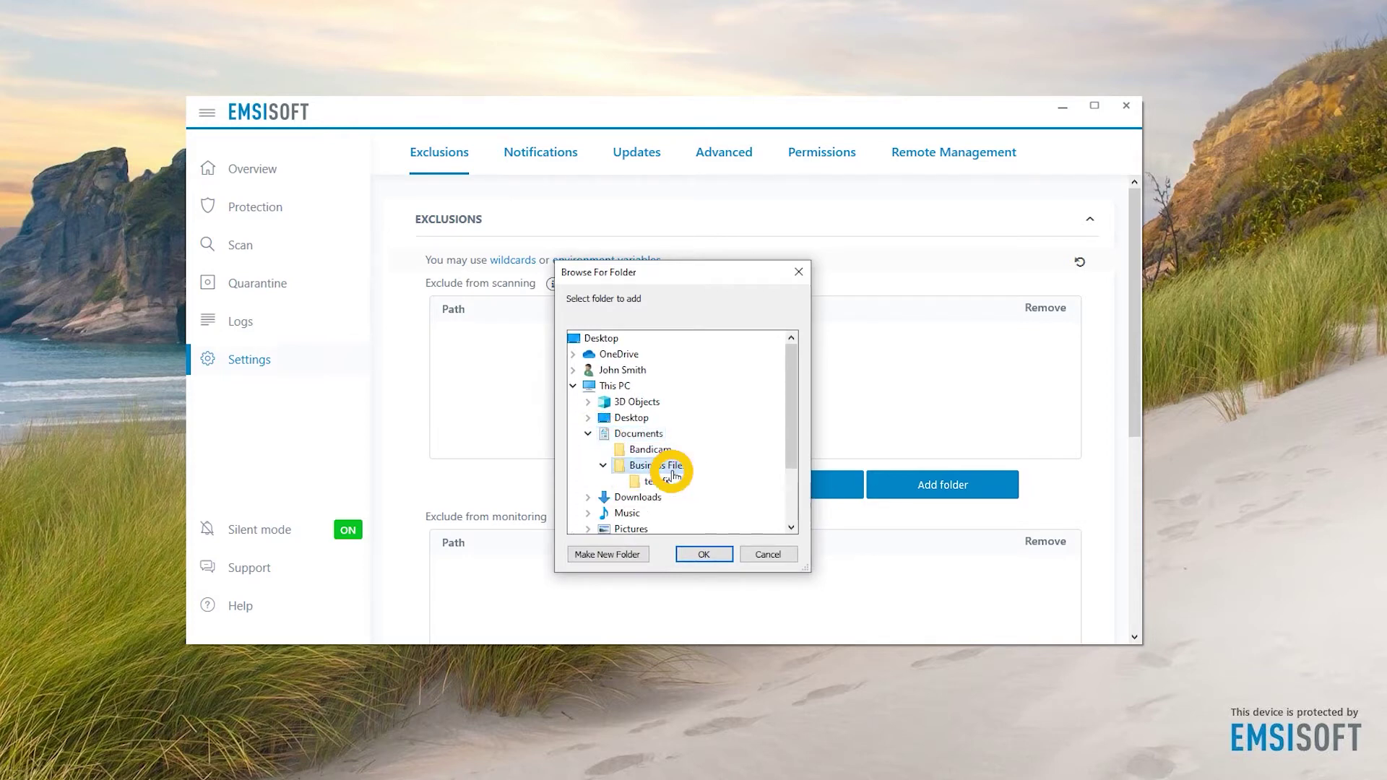
{"action": "left_click", "coordinate": [712, 558]}
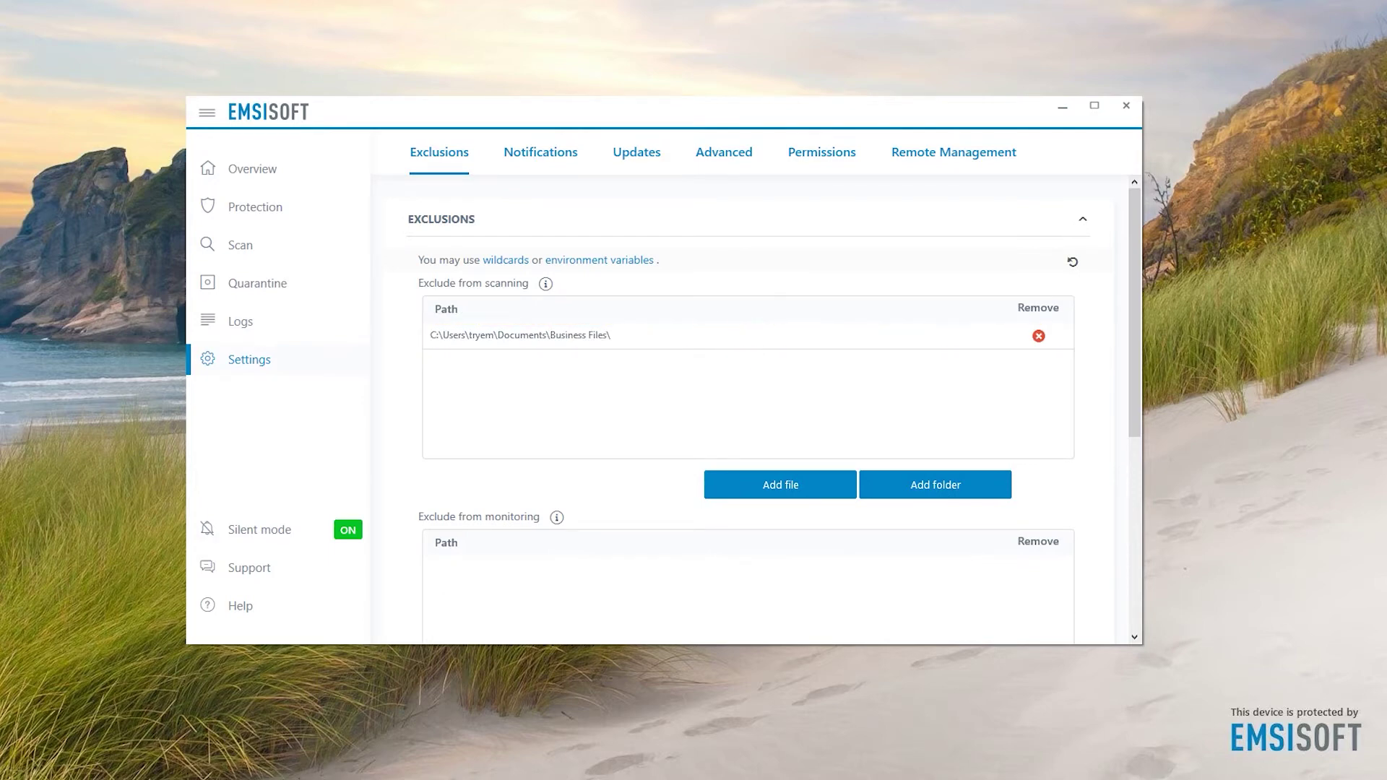
Step: Look through the environment variables that can be used in exclusions, and close the tester
{"action": "left_click", "coordinate": [615, 260]}
{"action": "scroll", "coordinate": [547, 385], "scroll_direction": "down", "scroll_amount": 1}
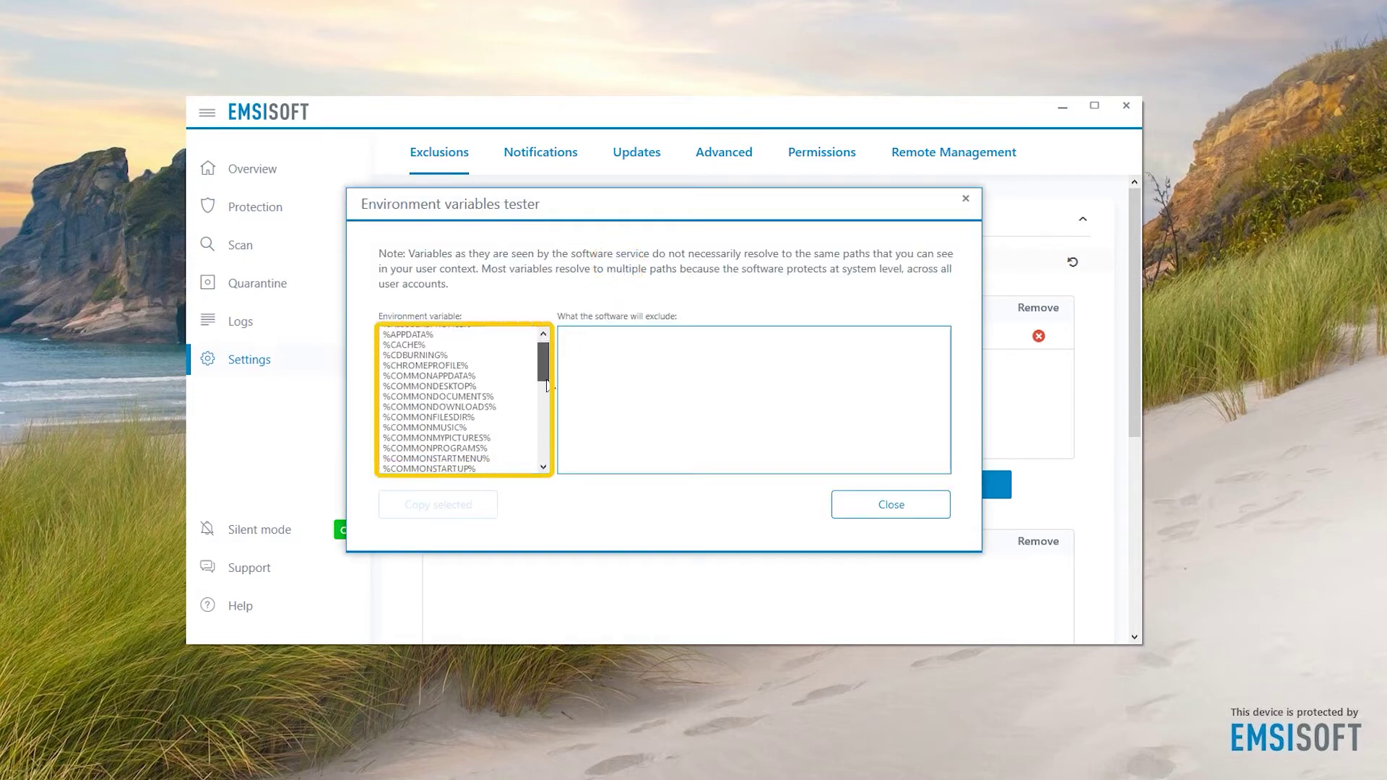
{"action": "scroll", "coordinate": [547, 385], "scroll_direction": "down", "scroll_amount": 7}
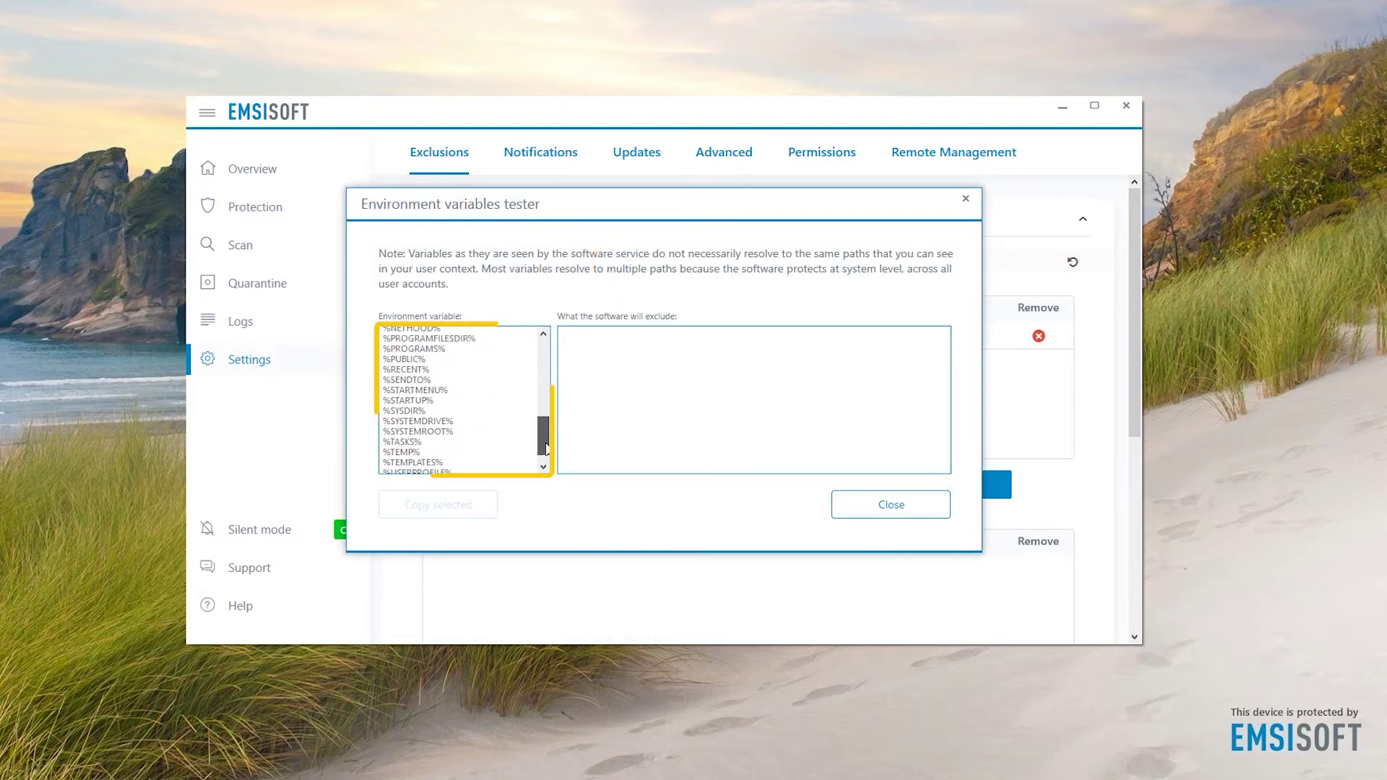
{"action": "left_click", "coordinate": [833, 500]}
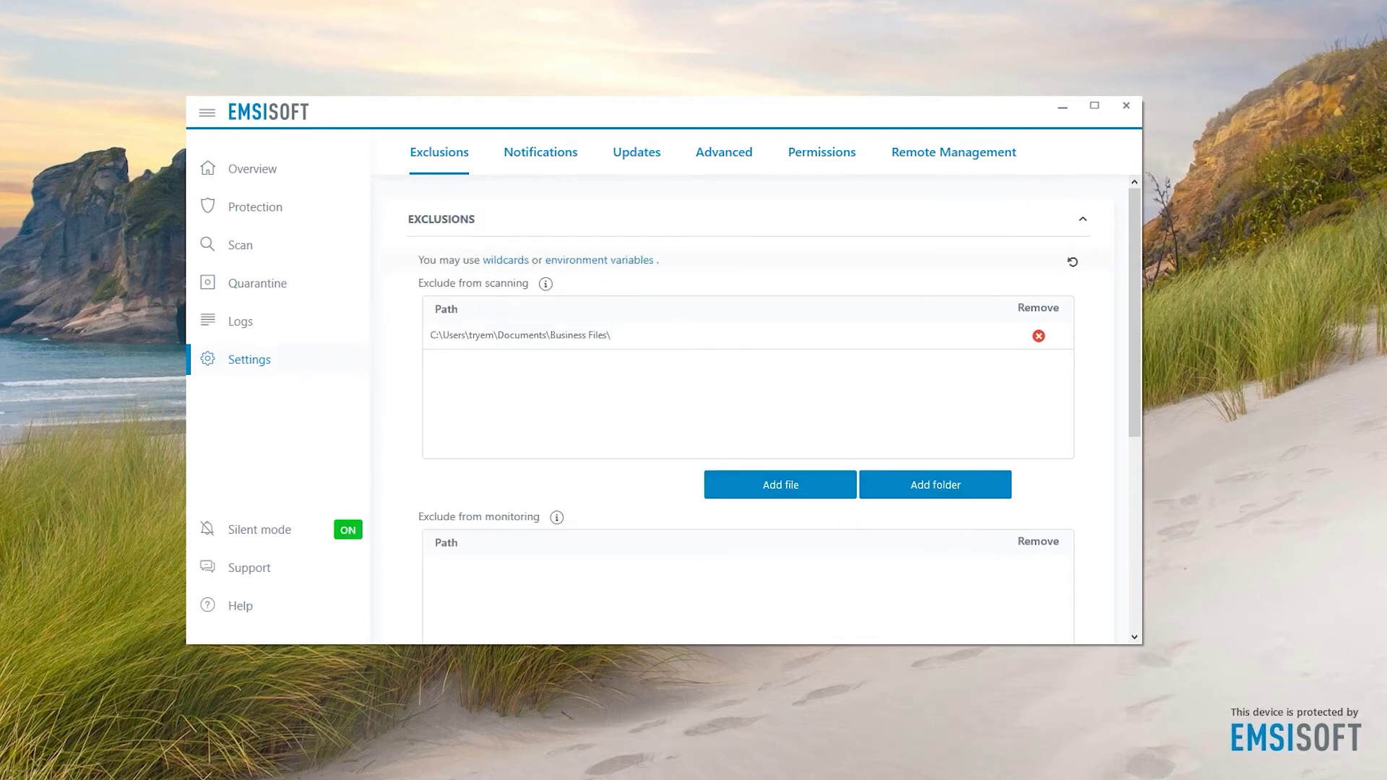
Step: Add the Business Program App from Documents to the programs excluded from monitoring
{"action": "left_click_drag", "start_coordinate": [1135, 394], "coordinate": [1130, 492]}
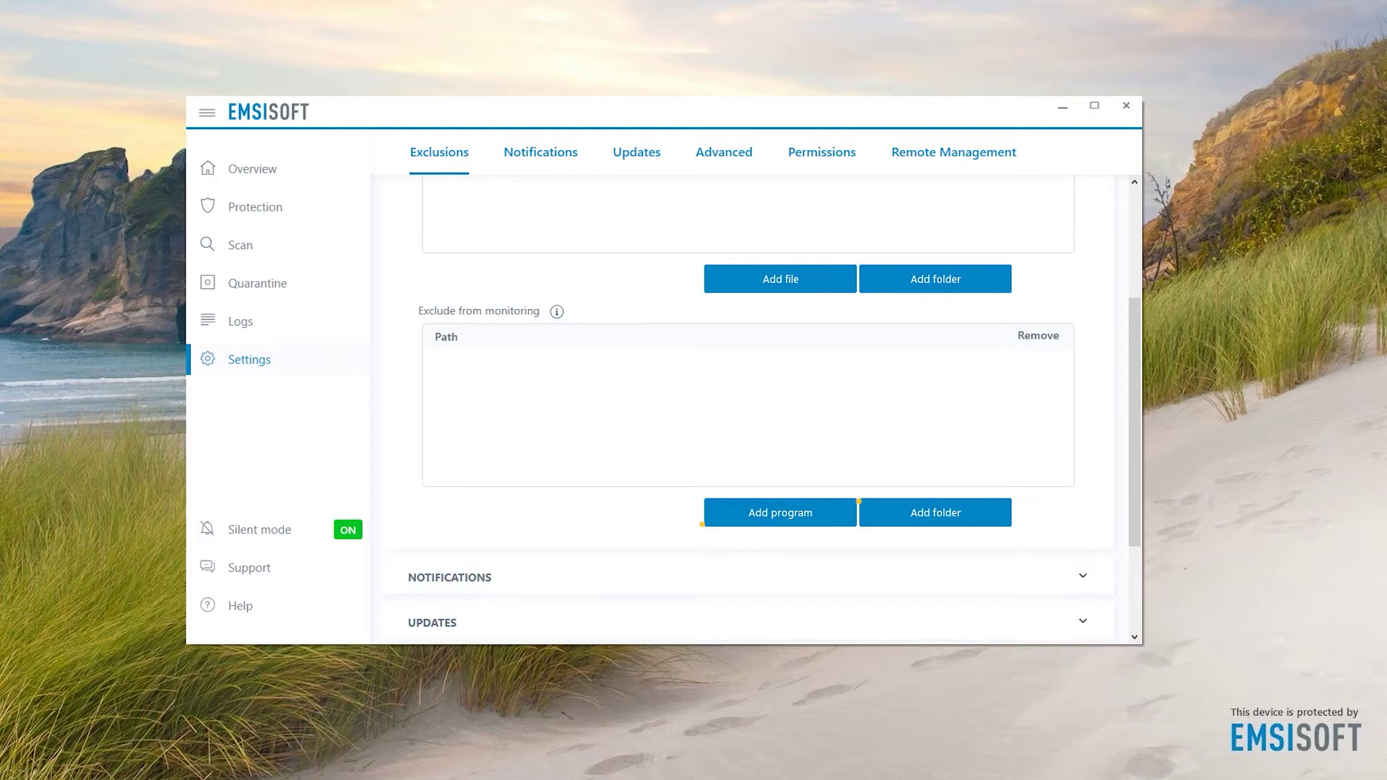
{"action": "left_click", "coordinate": [831, 513]}
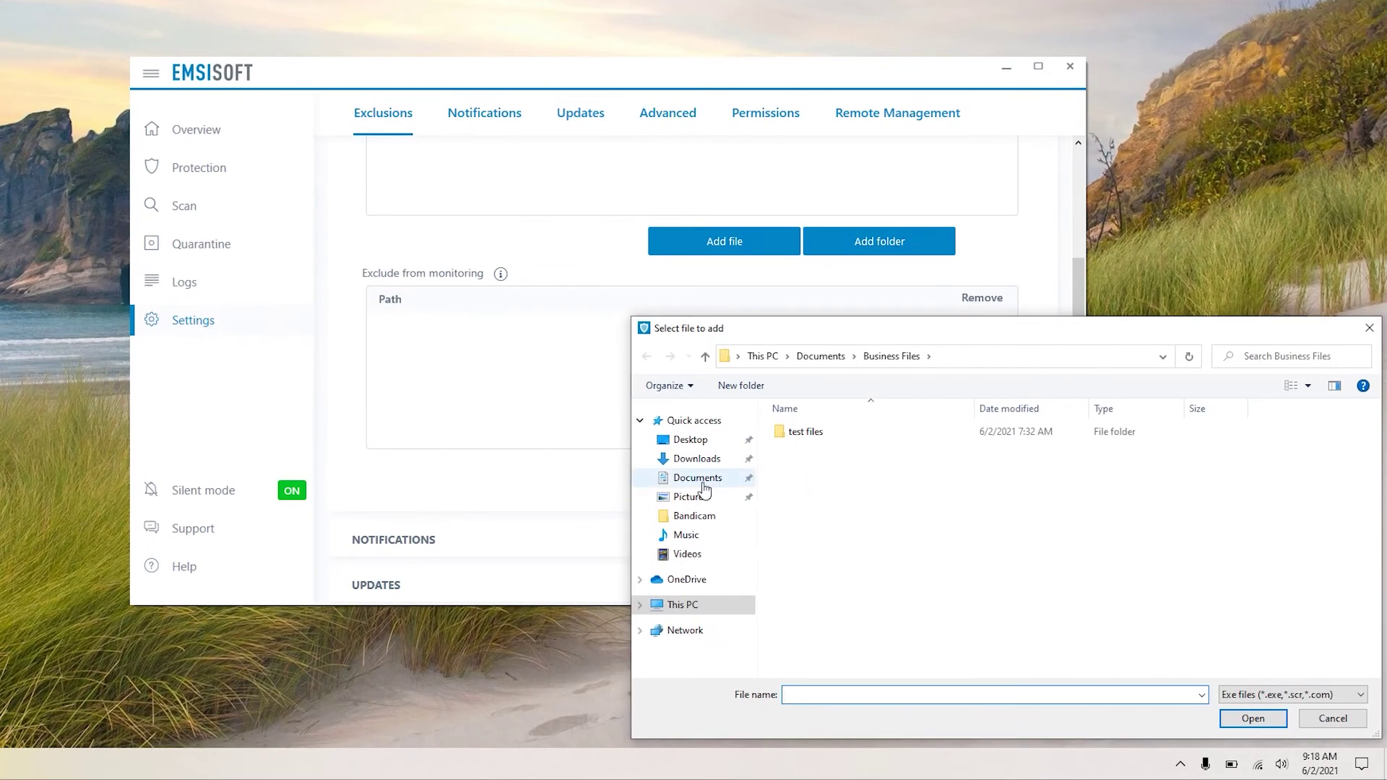
{"action": "left_click", "coordinate": [756, 518]}
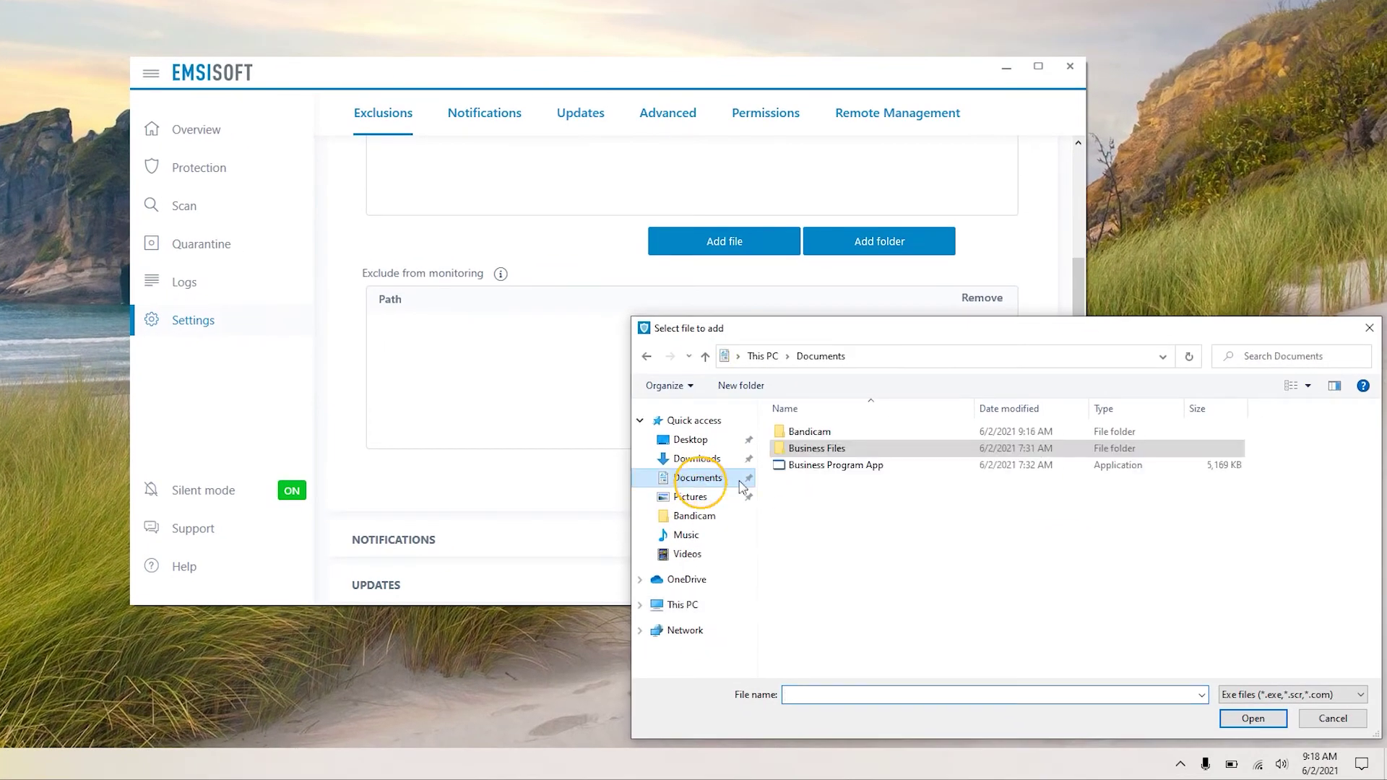
{"action": "left_click", "coordinate": [845, 468]}
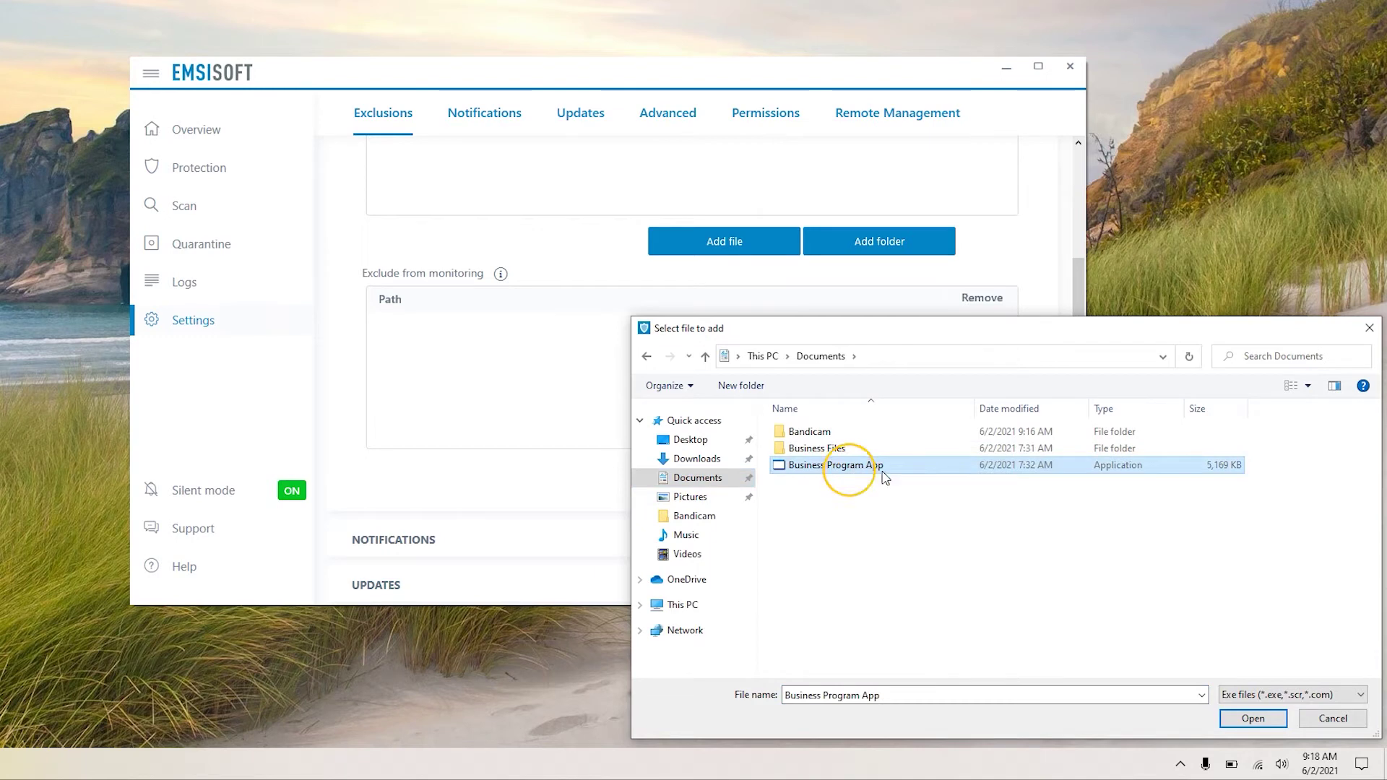
{"action": "left_click", "coordinate": [1253, 720]}
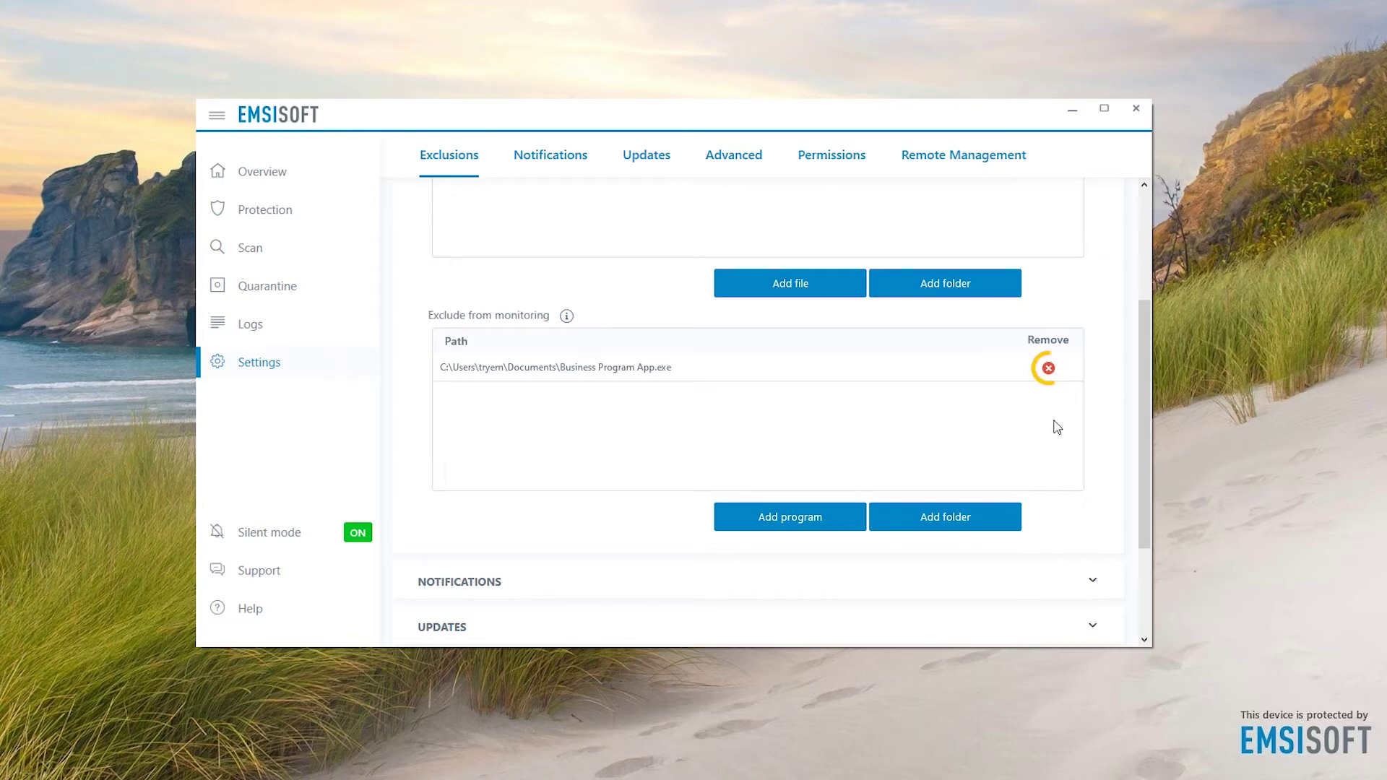
Step: Remove the Business Program App entry from the monitoring exclusions
{"action": "left_click", "coordinate": [1049, 370]}
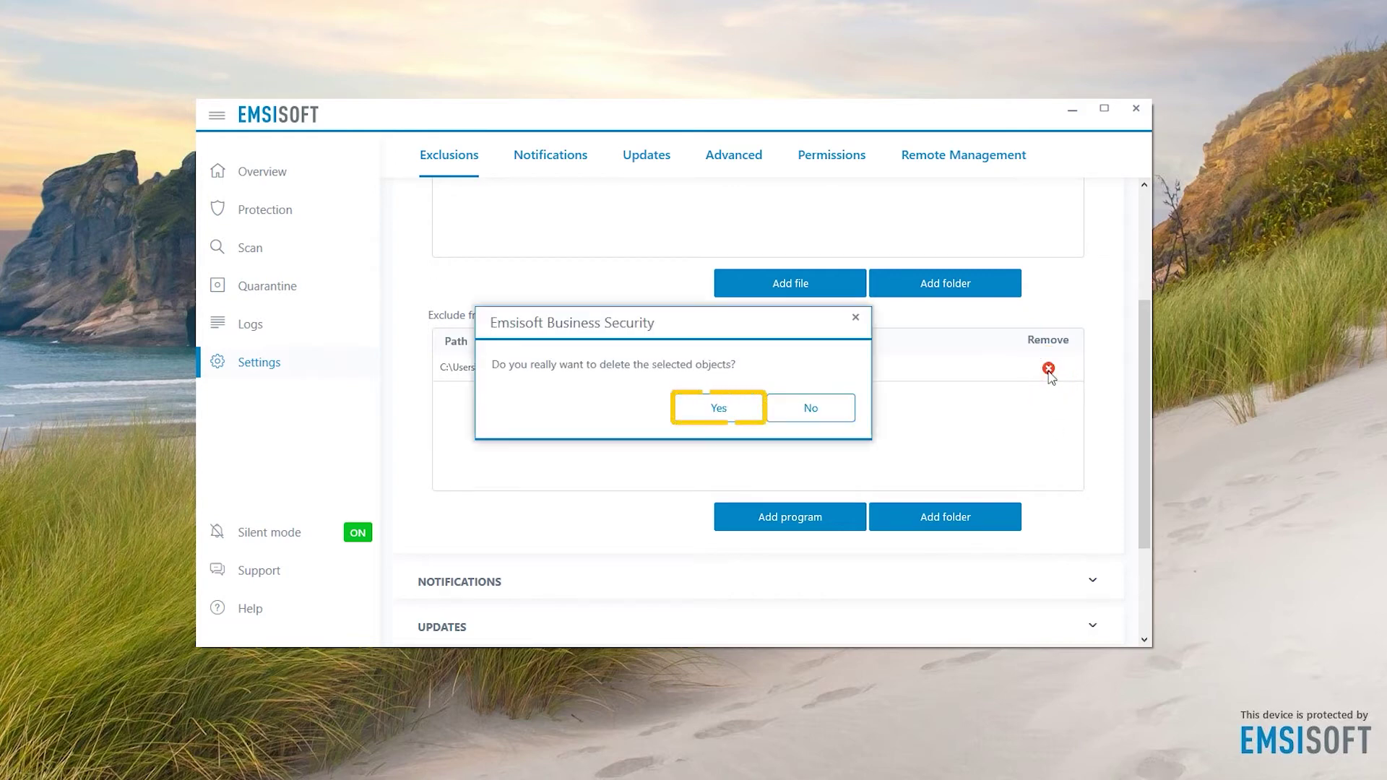
{"action": "left_click", "coordinate": [719, 407]}
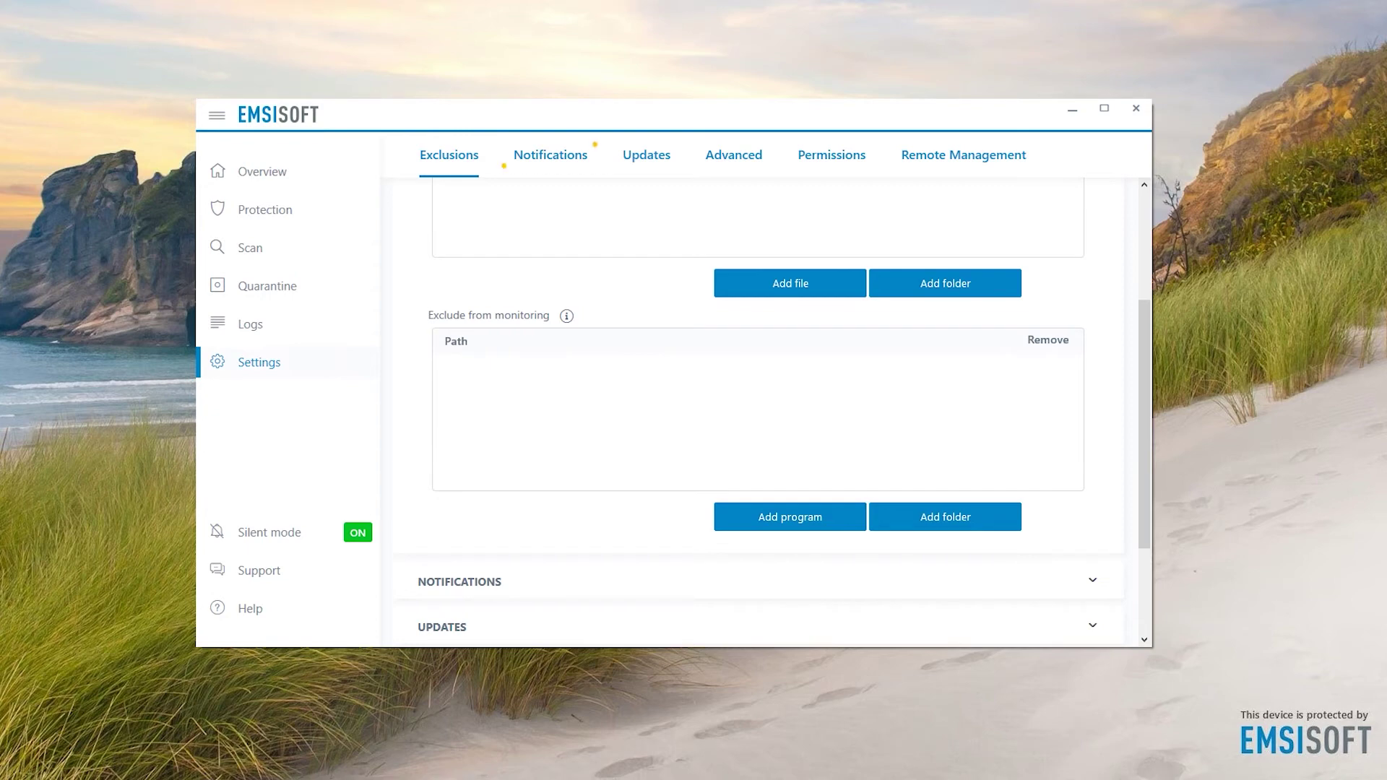
Step: Review the notification settings and the choices available for the notifications location
{"action": "left_click", "coordinate": [528, 159]}
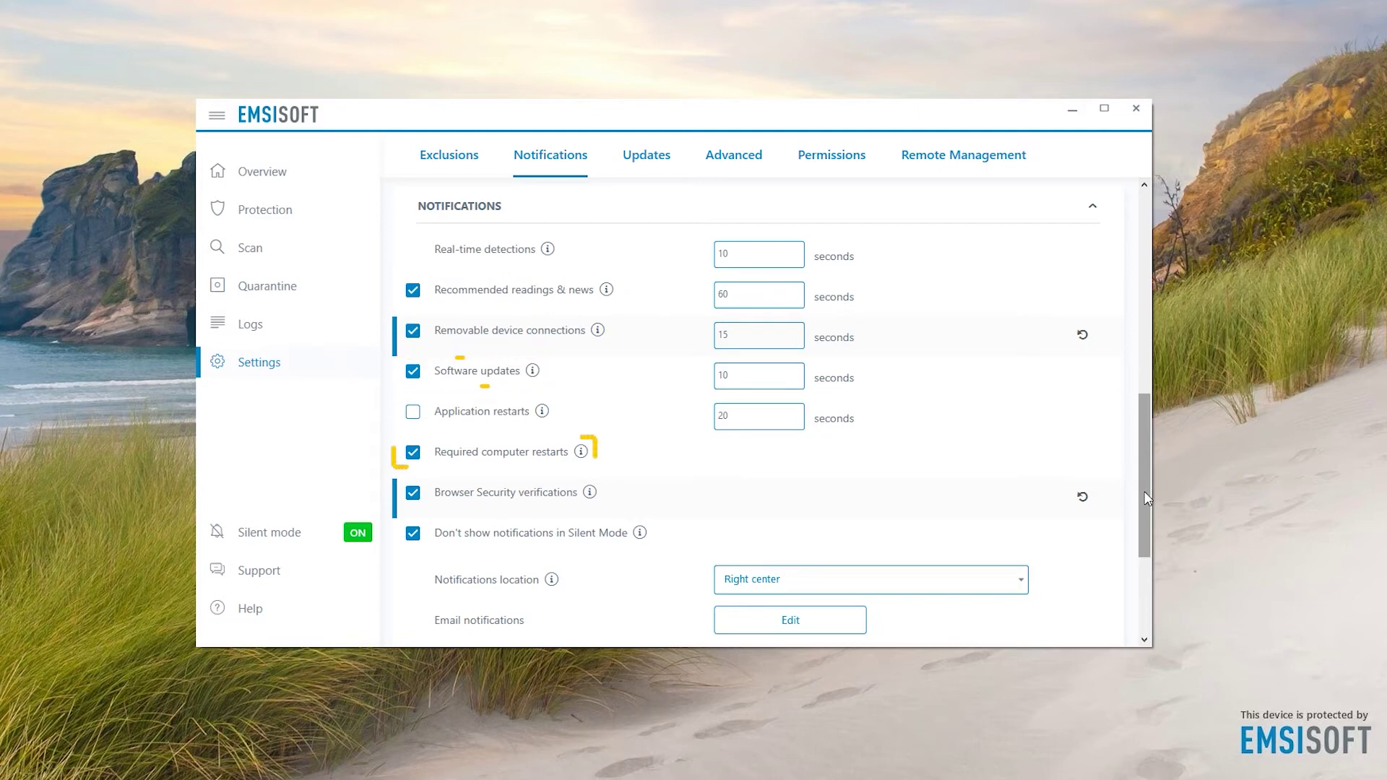
{"action": "left_click_drag", "start_coordinate": [1145, 498], "coordinate": [1148, 555]}
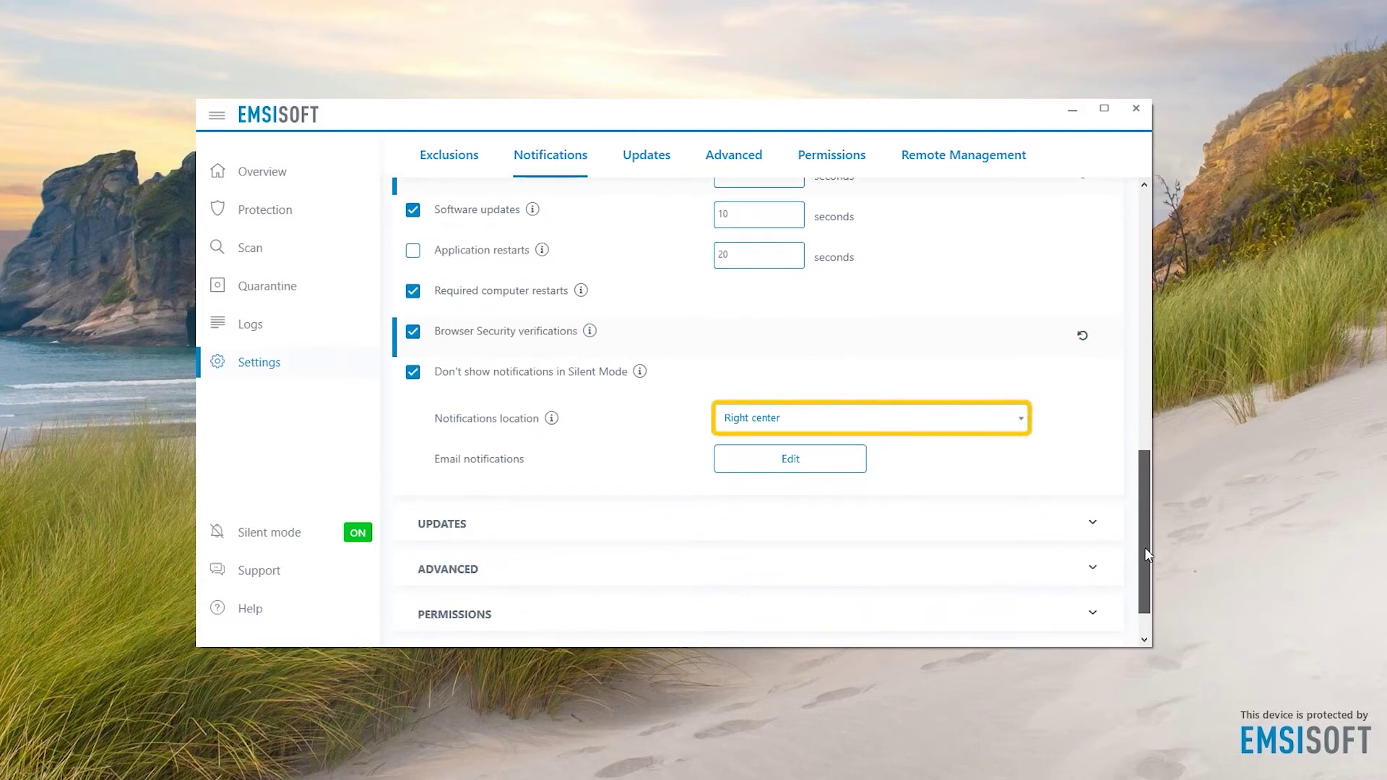
{"action": "left_click", "coordinate": [1019, 422]}
{"action": "left_click", "coordinate": [944, 500]}
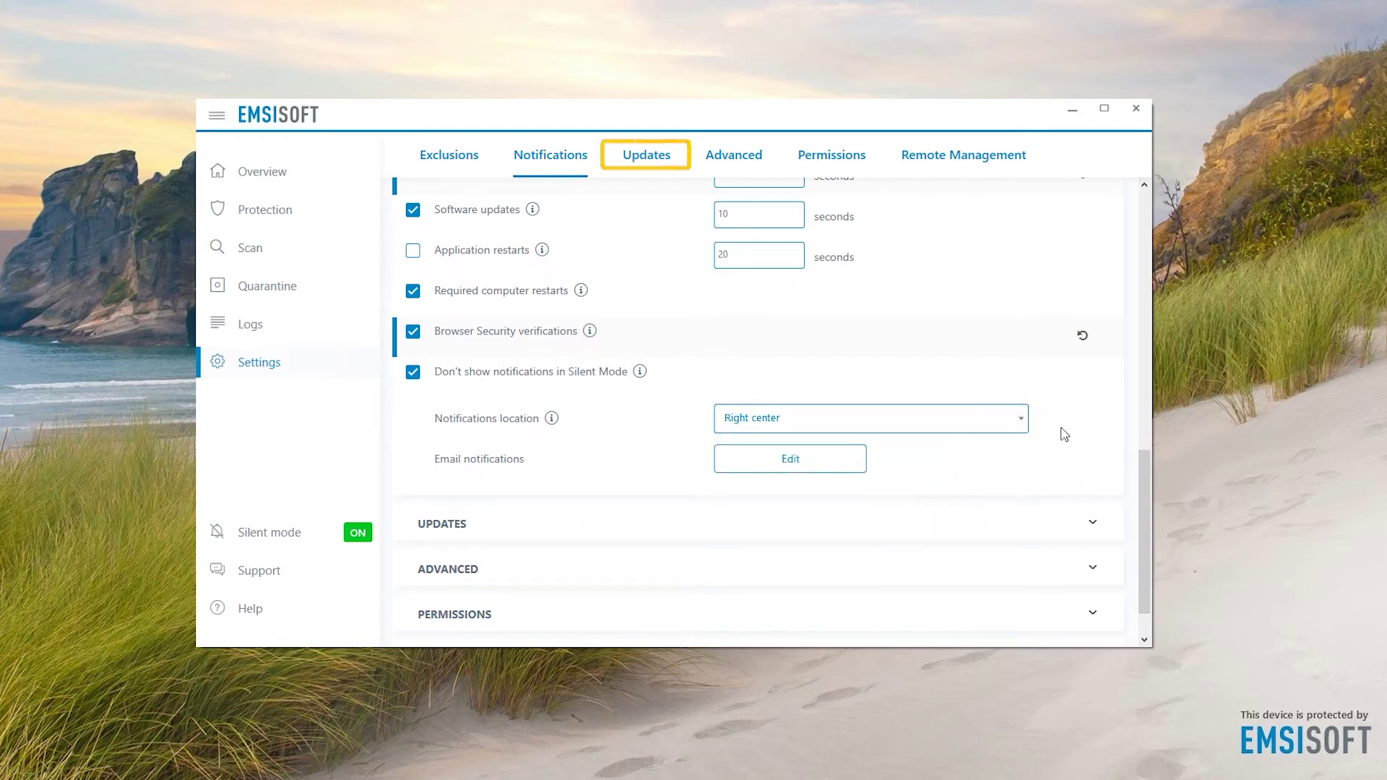
Step: Review the update settings and the regular update feed choices, closing the feed dialog without changes
{"action": "left_click", "coordinate": [646, 159]}
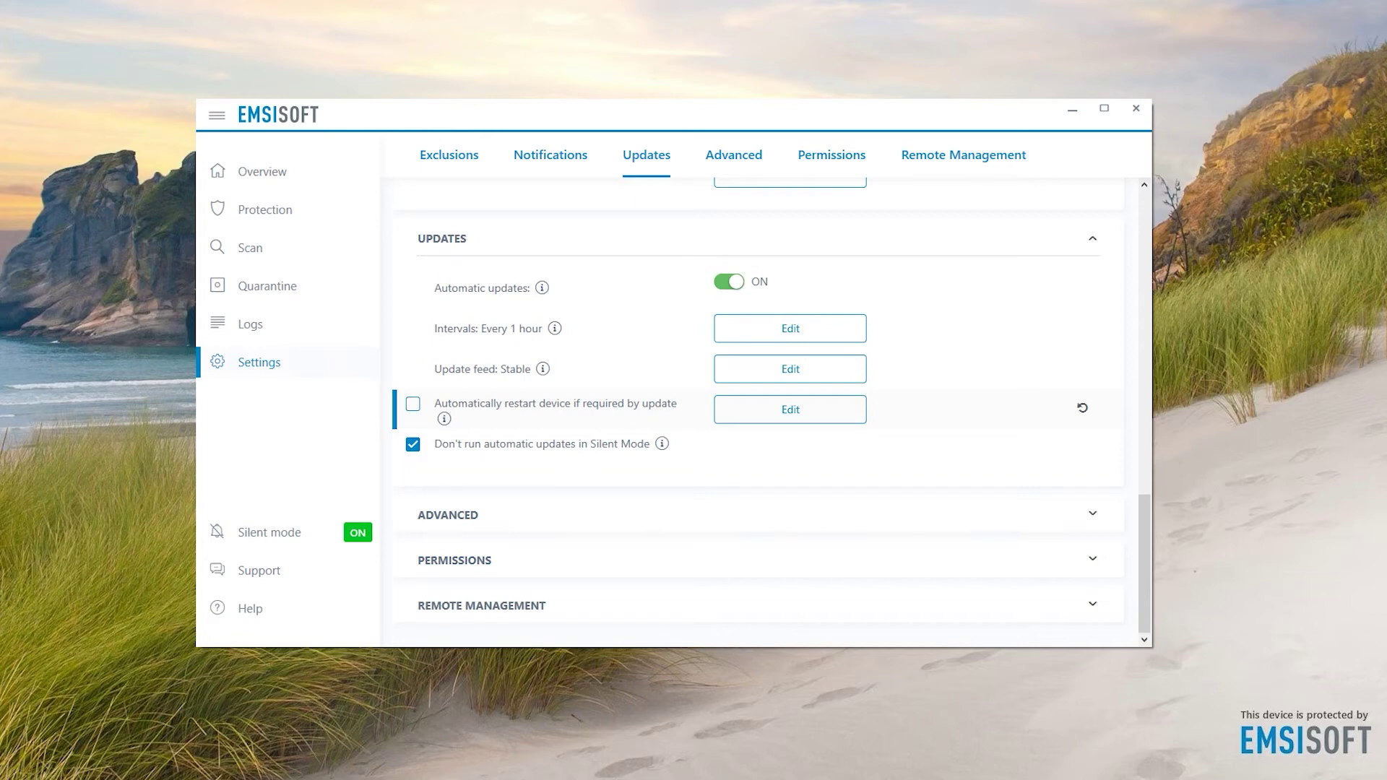
{"action": "left_click", "coordinate": [837, 369]}
{"action": "left_click", "coordinate": [792, 349]}
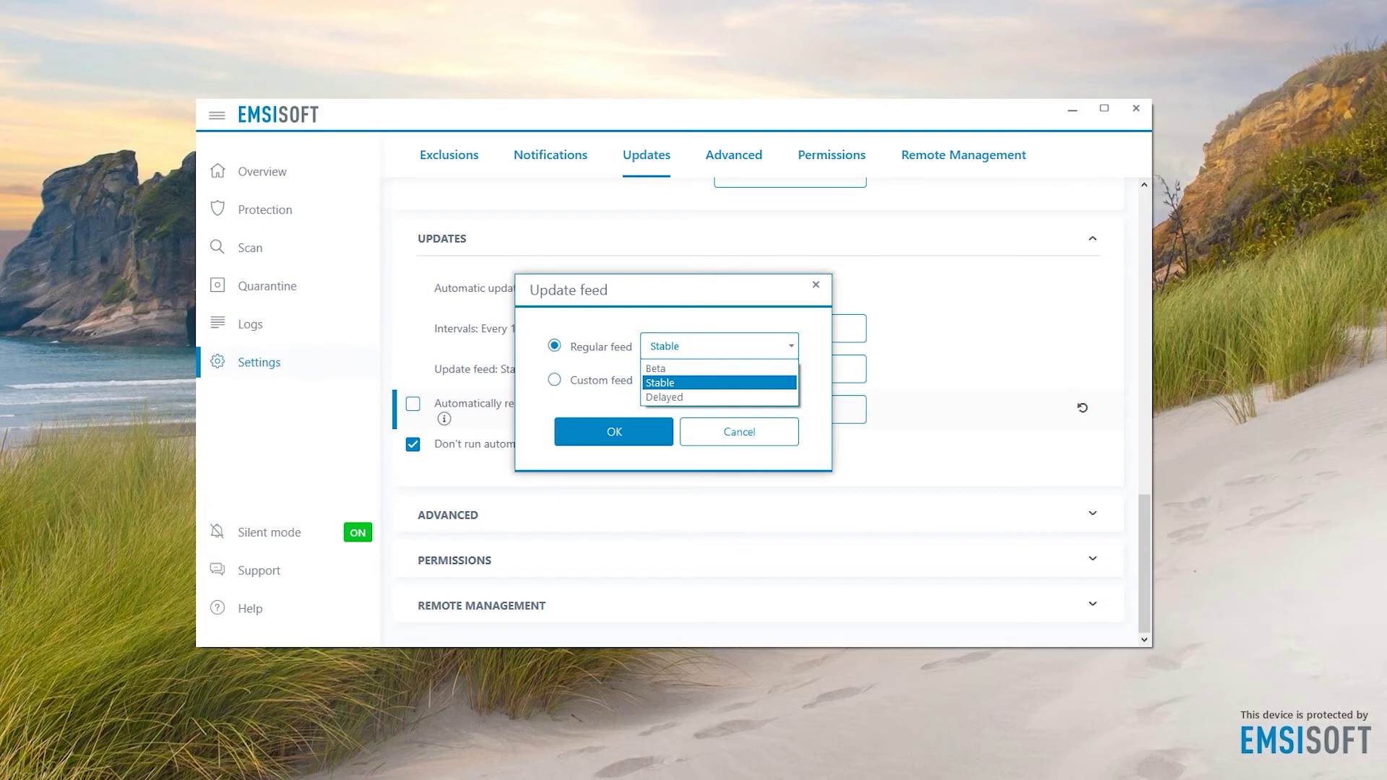
{"action": "left_click", "coordinate": [784, 432]}
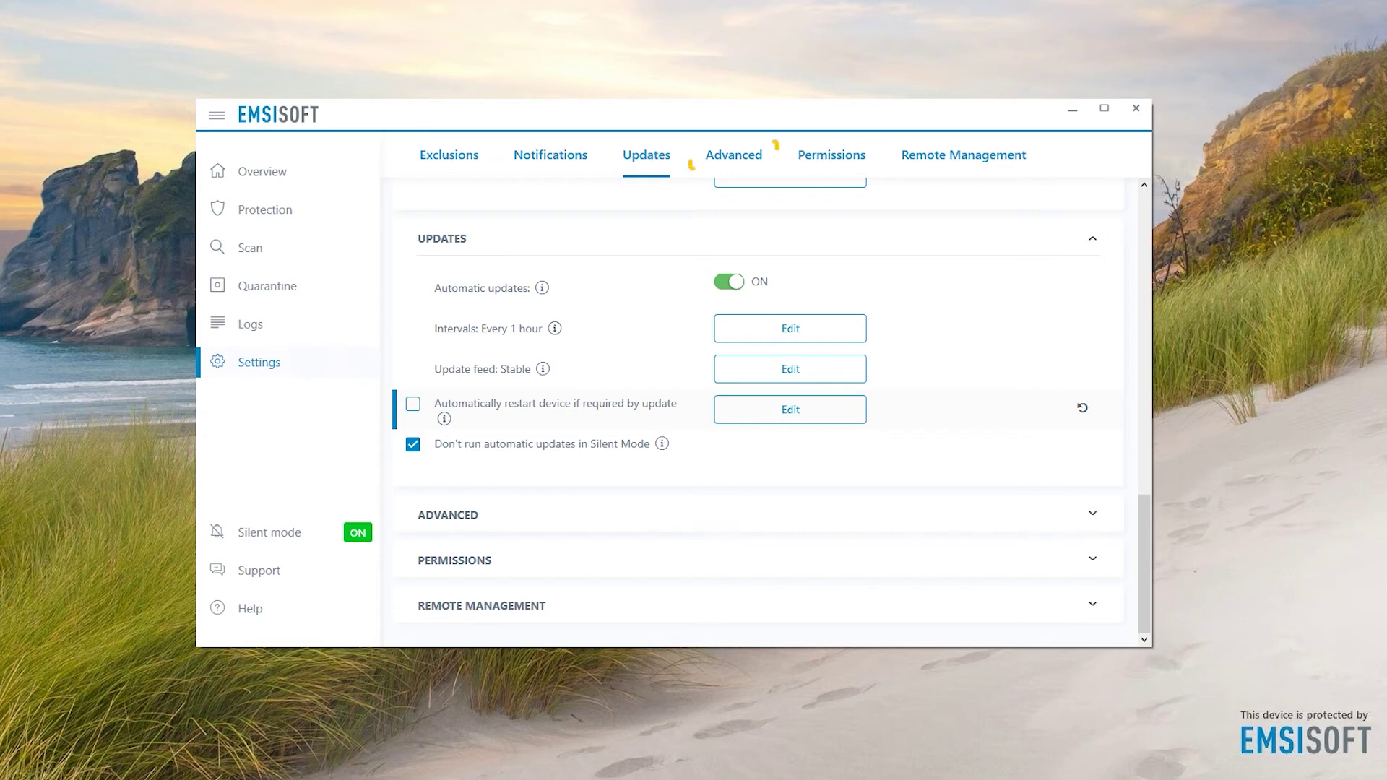
Step: Review the advanced settings, including the explanation of Windows Security Center integration
{"action": "left_click", "coordinate": [736, 156]}
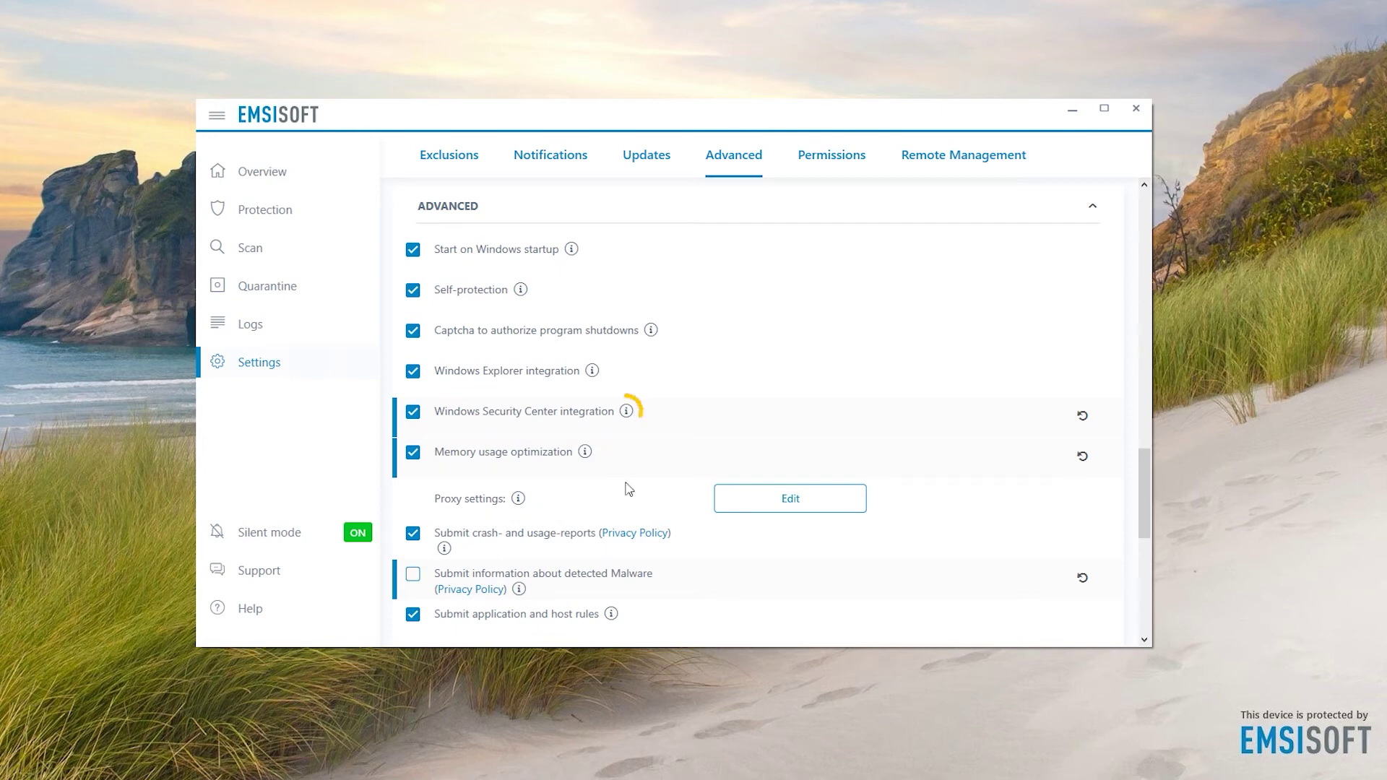
{"action": "mouse_move", "coordinate": [626, 414]}
Step: Set the permission of the second listed user account to Basic access
{"action": "left_click", "coordinate": [831, 160]}
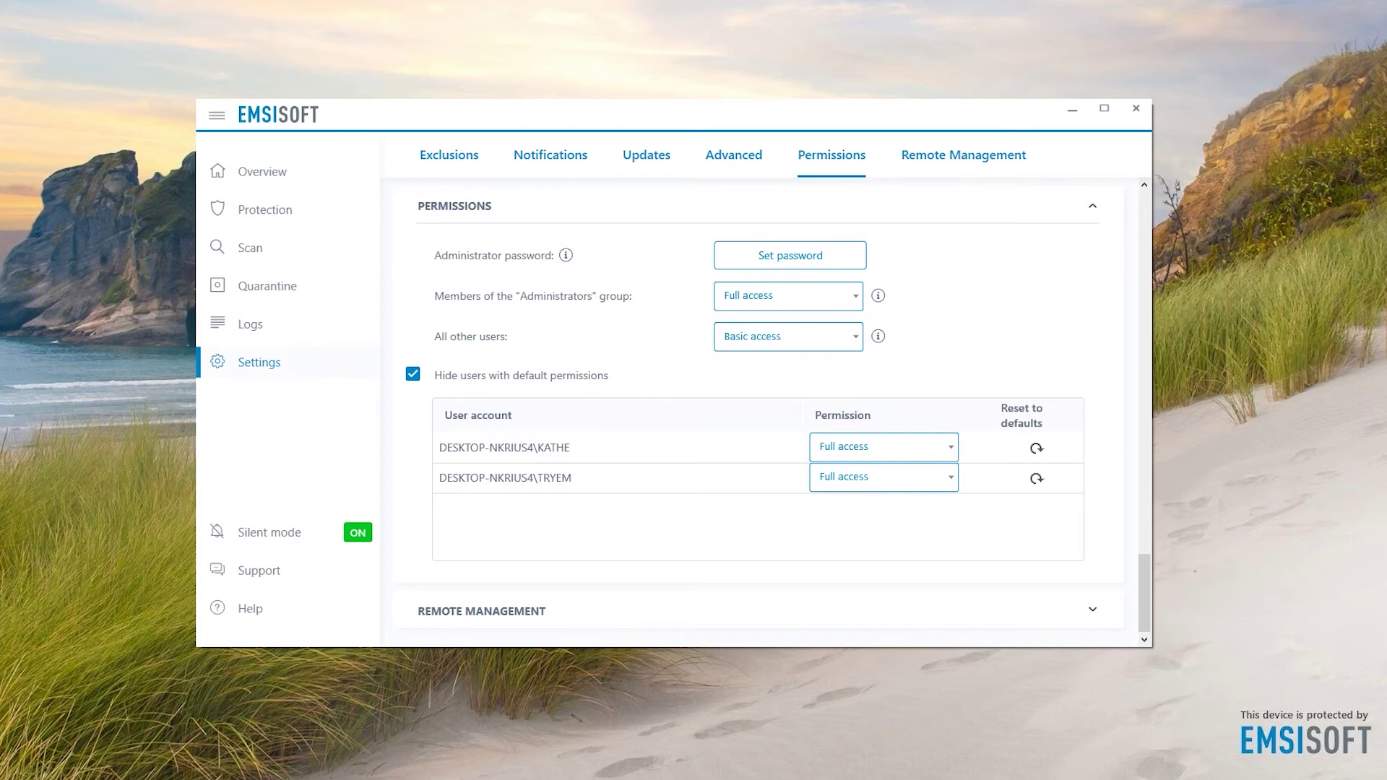
{"action": "left_click", "coordinate": [948, 484]}
{"action": "left_click", "coordinate": [927, 532]}
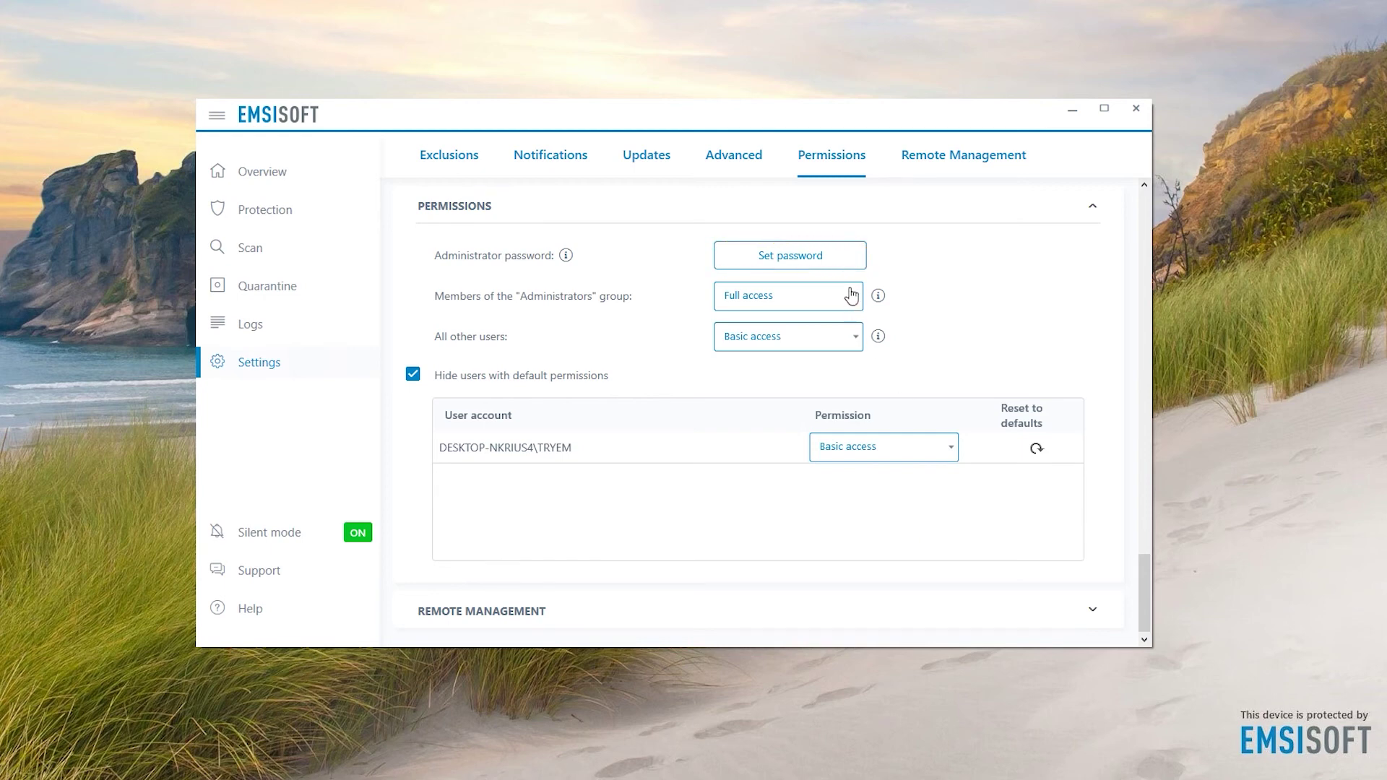
Step: View the form for setting the administrator password and close it without entering one
{"action": "left_click", "coordinate": [809, 266]}
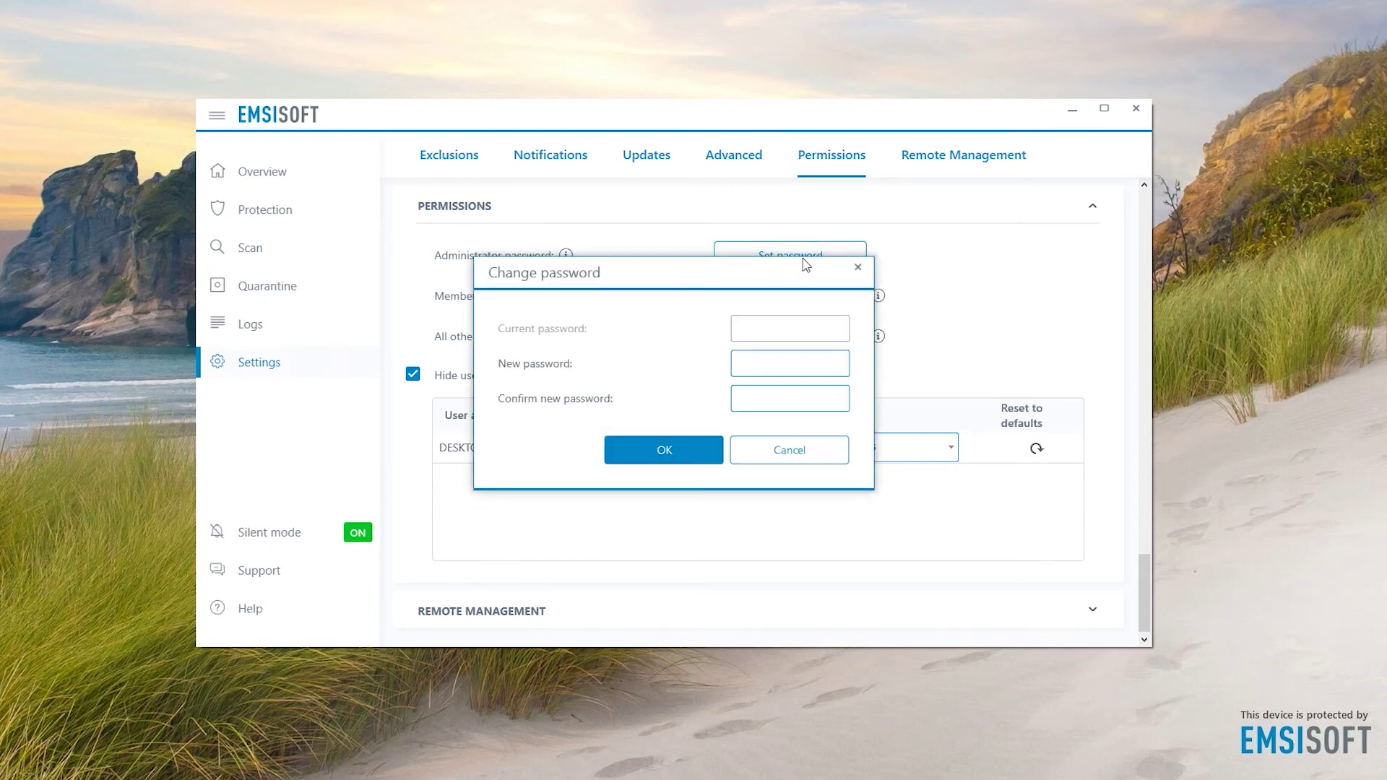
{"action": "left_click", "coordinate": [812, 455]}
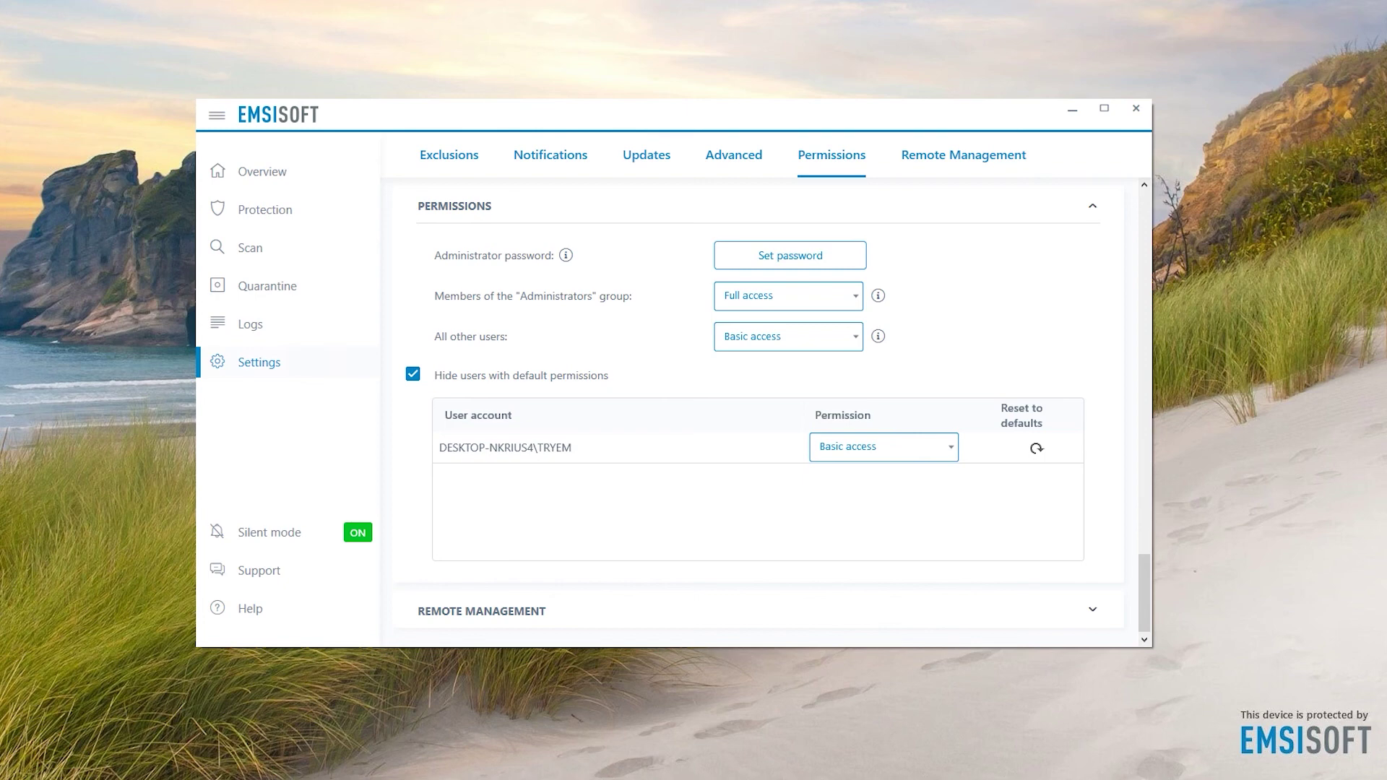
Step: Check the remote management status and workspace of this device
{"action": "left_click", "coordinate": [947, 160]}
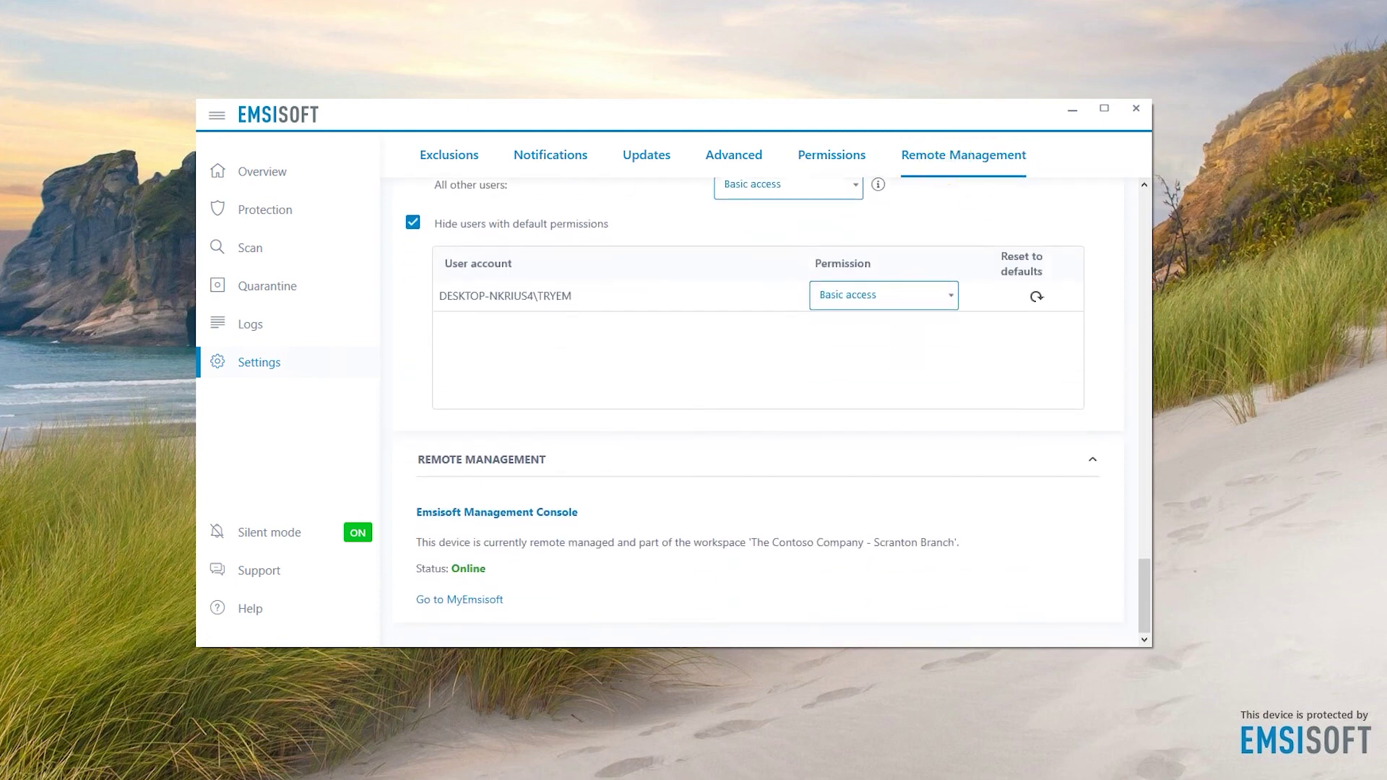